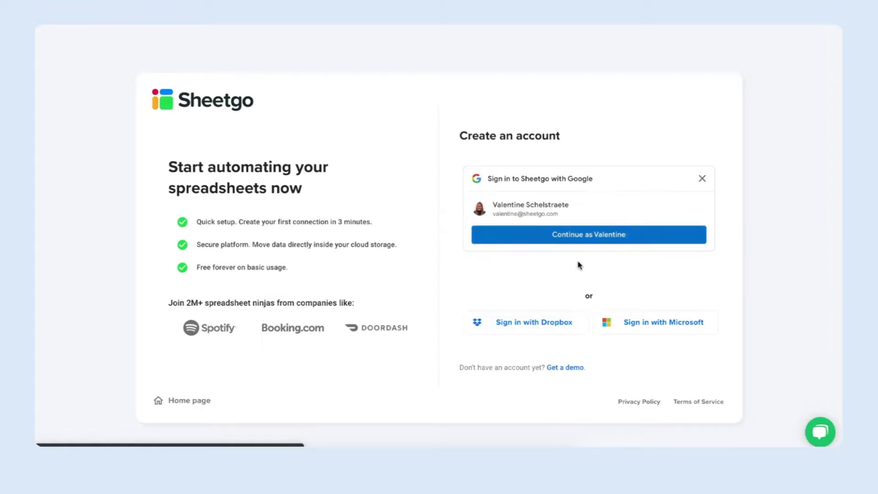
Step: Sign in with Google and start a new workflow from a new connection
click(585, 234)
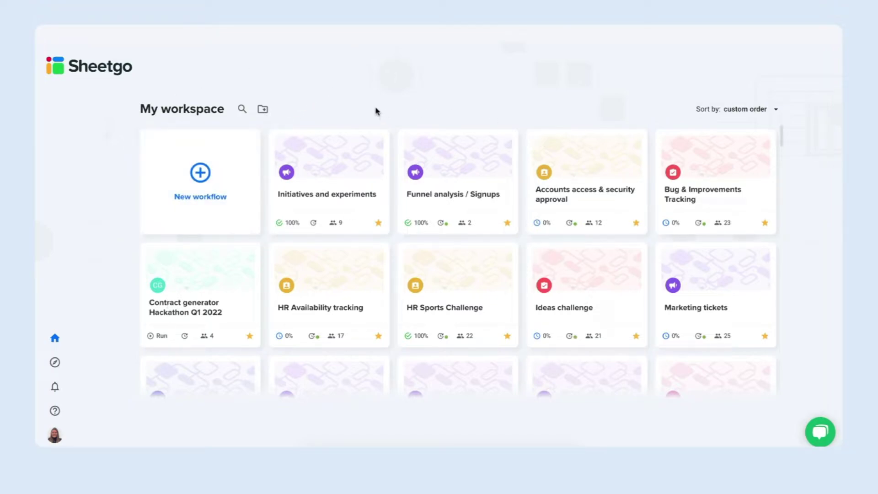
click(206, 180)
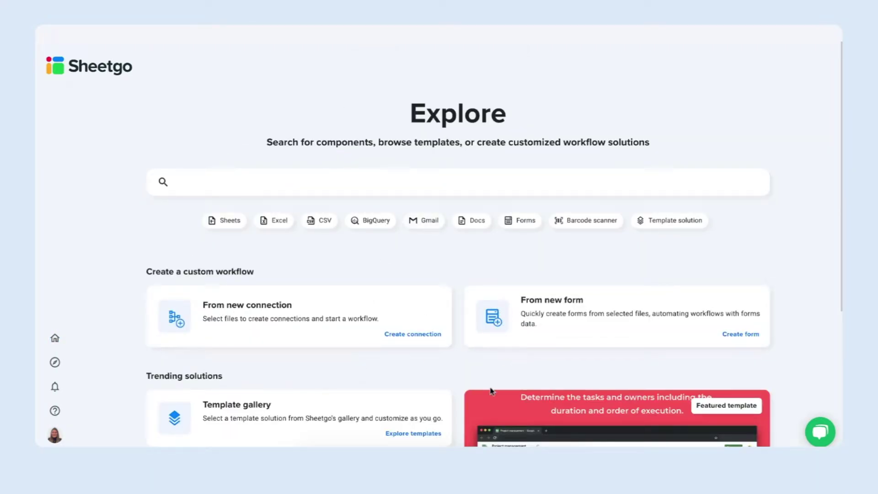
scroll(490, 389, down, 2)
scroll(384, 302, up, 2)
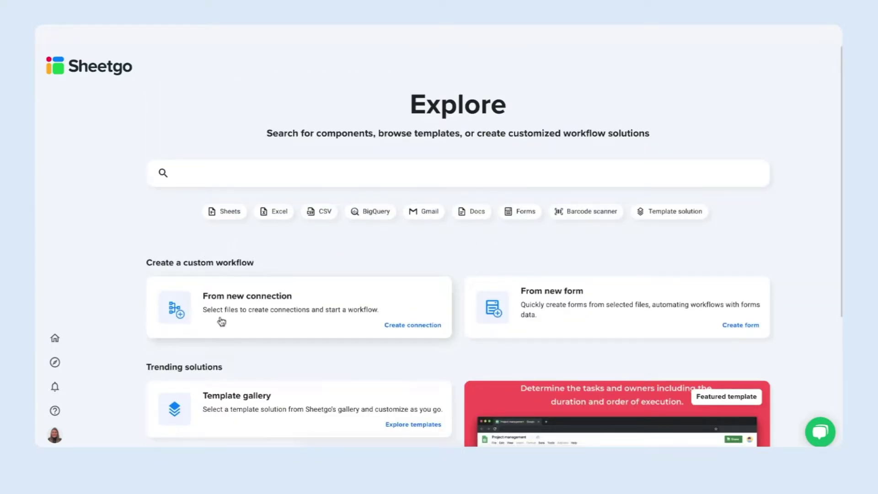
click(395, 330)
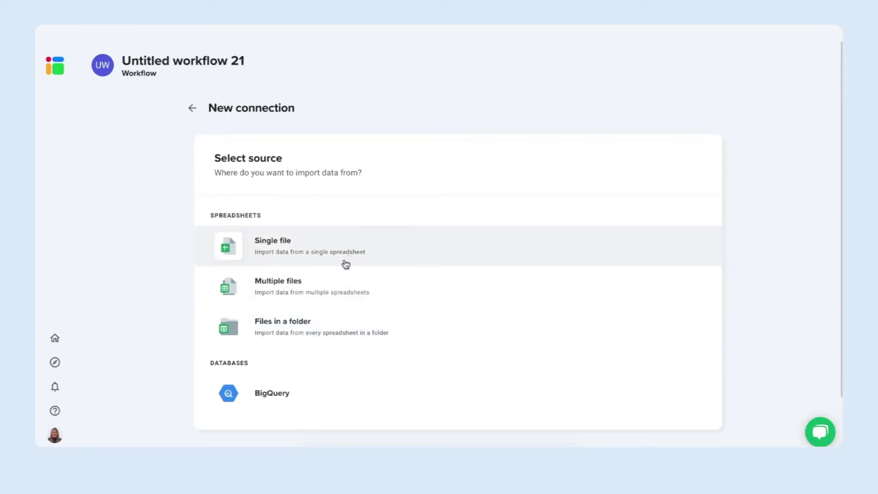
Step: Use Customer data SUB 1, SUB 2 and SUB 3 CSV files from SharePoint as the multiple-file source
click(336, 296)
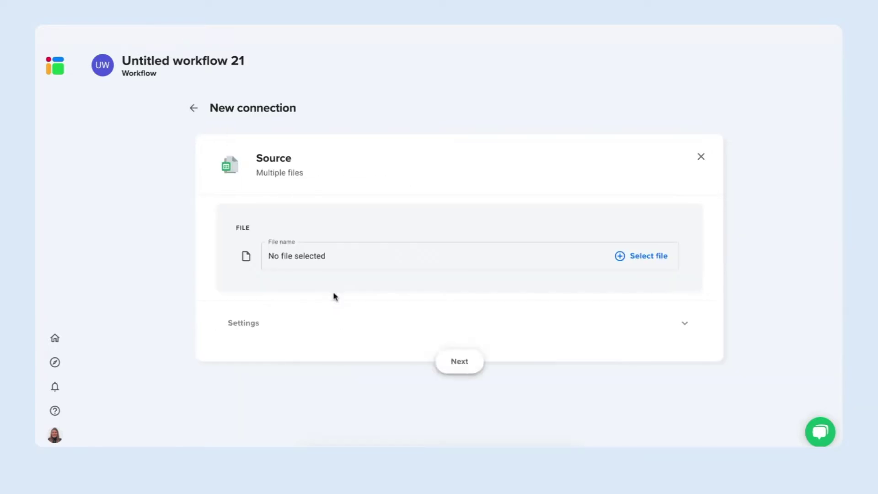
click(646, 256)
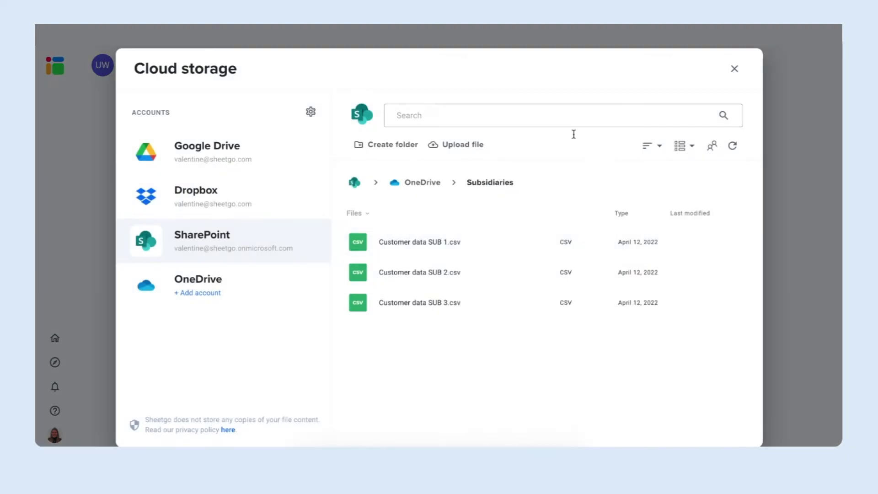
click(734, 242)
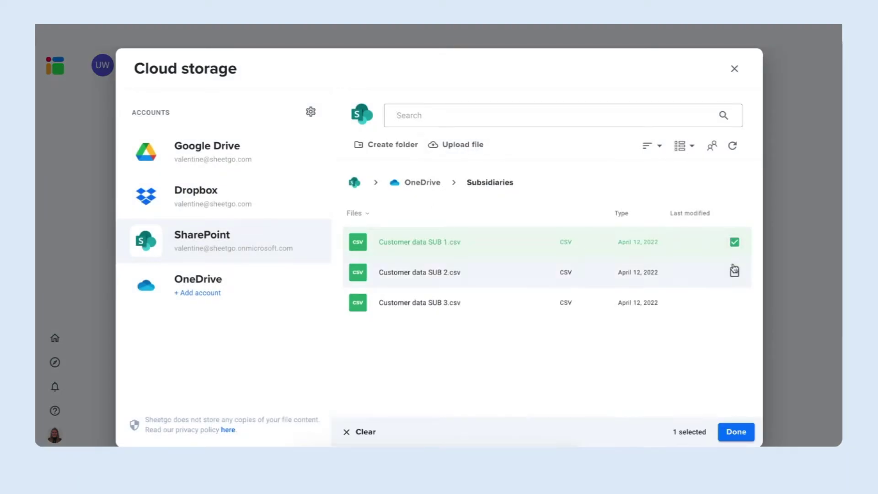
click(735, 272)
click(734, 303)
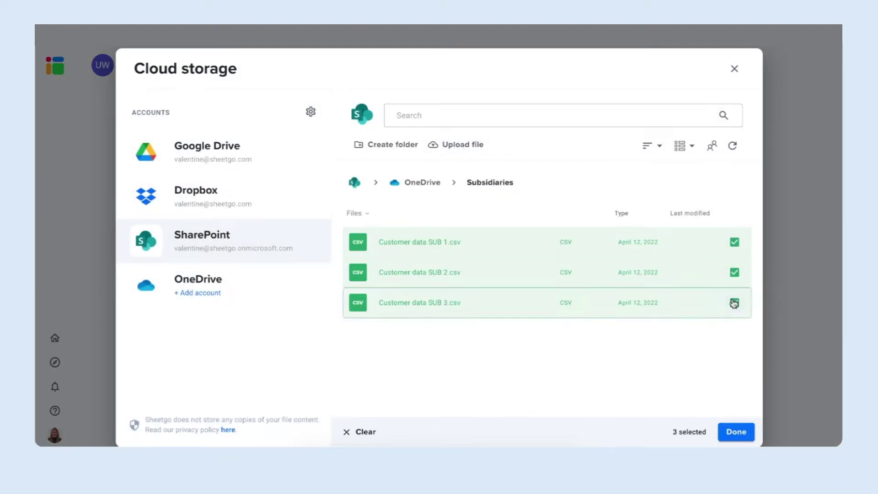
click(737, 432)
click(660, 353)
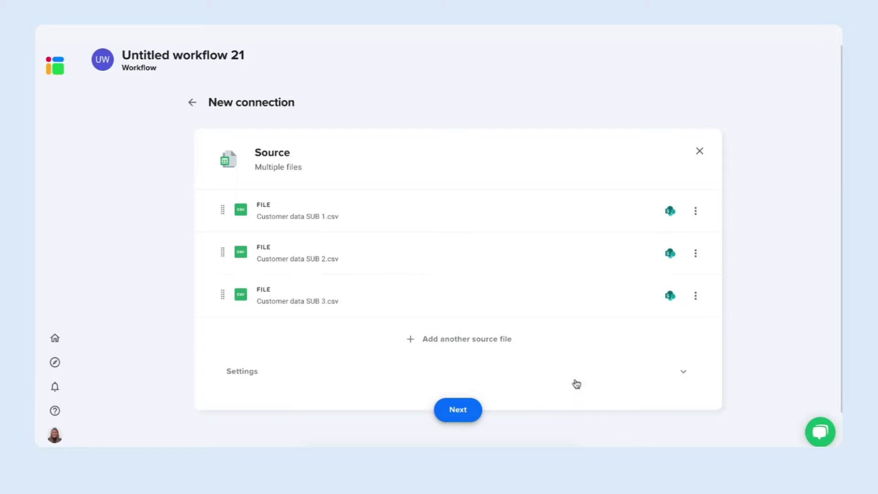
click(465, 410)
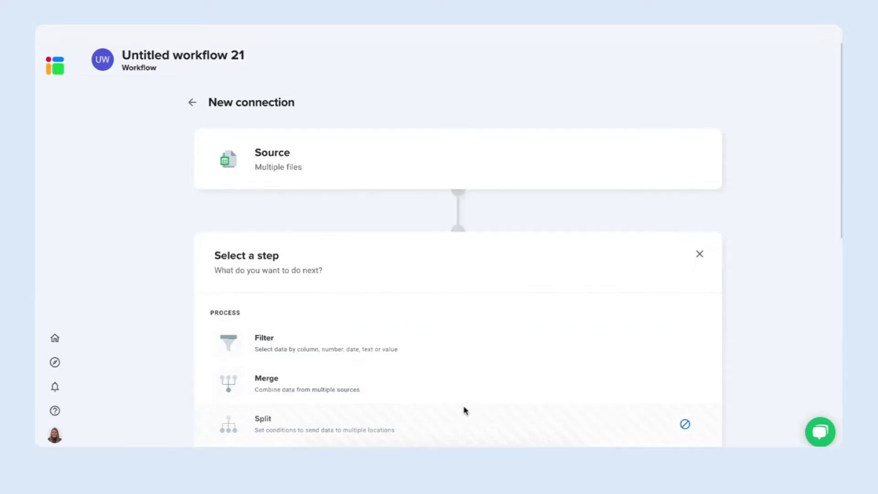
Step: Add a Merge step with the first row as header, sending output to a single spreadsheet
click(455, 371)
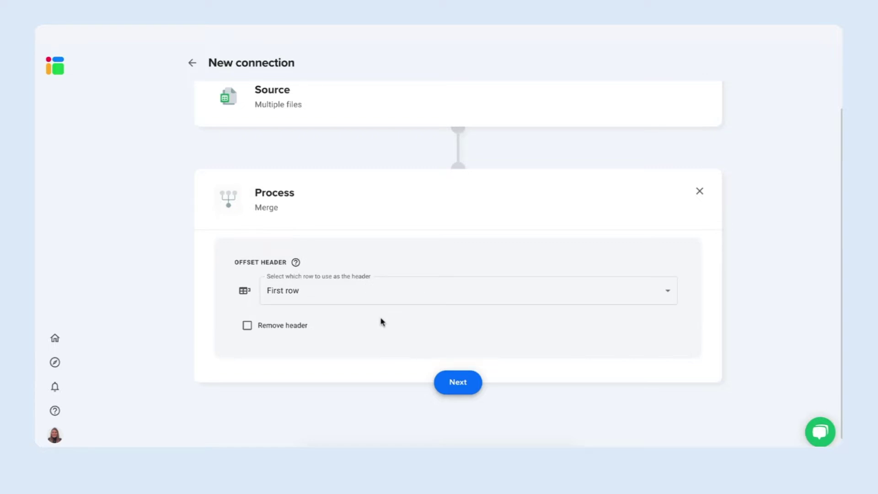
click(464, 390)
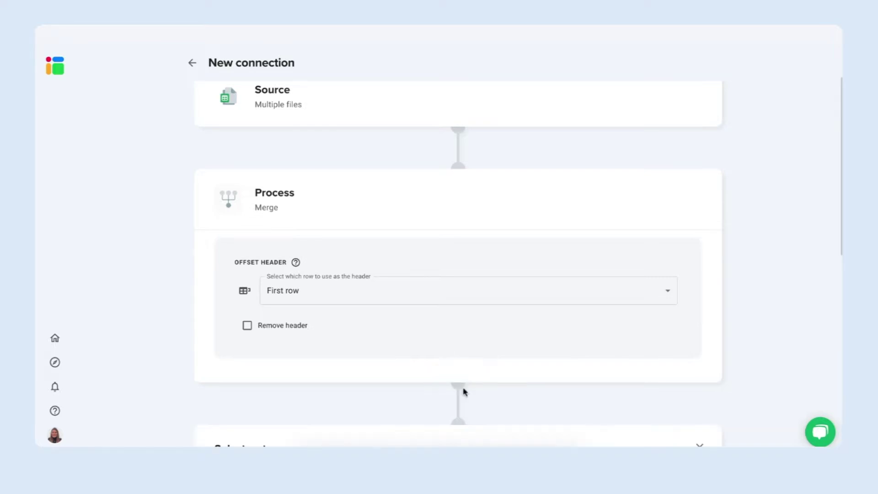
scroll(464, 393, down, 3)
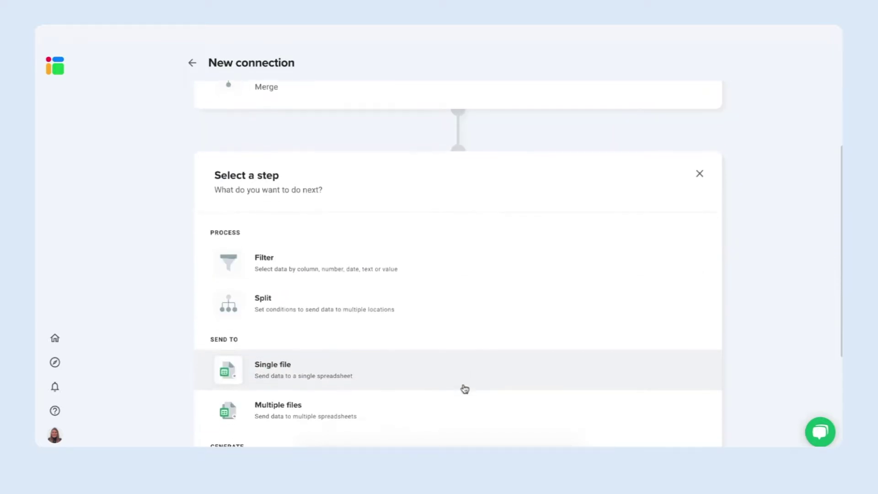
scroll(466, 386, down, 1)
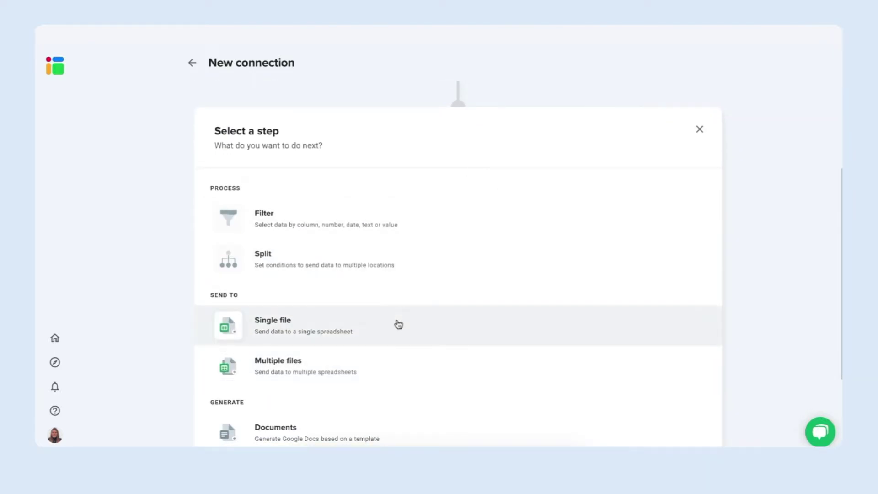
click(420, 334)
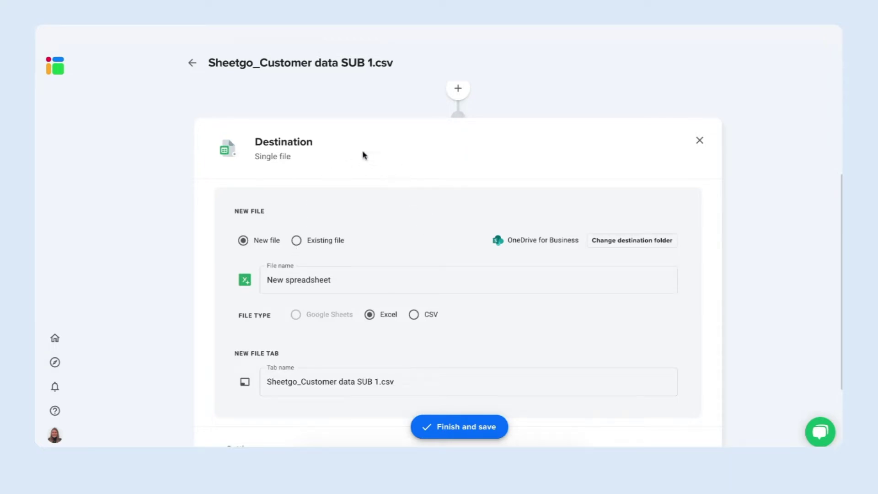
Step: Name the new Excel destination file 'All customers', keeping the default tab name
click(314, 246)
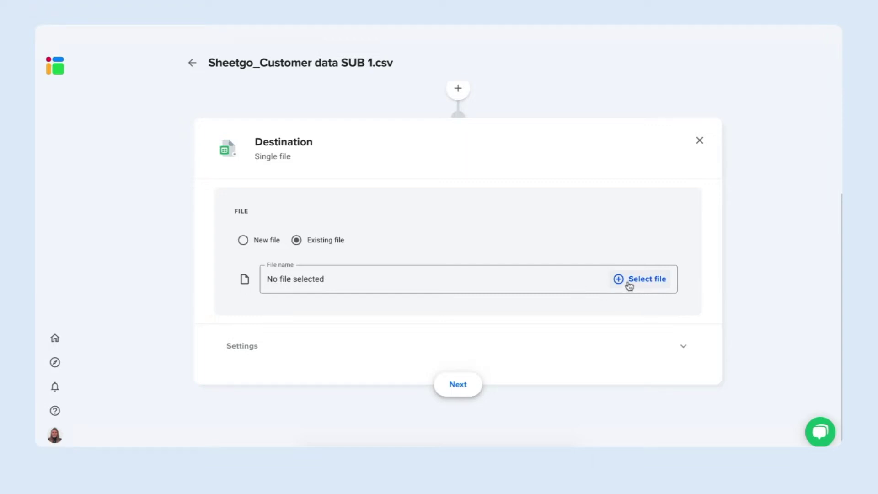
click(243, 242)
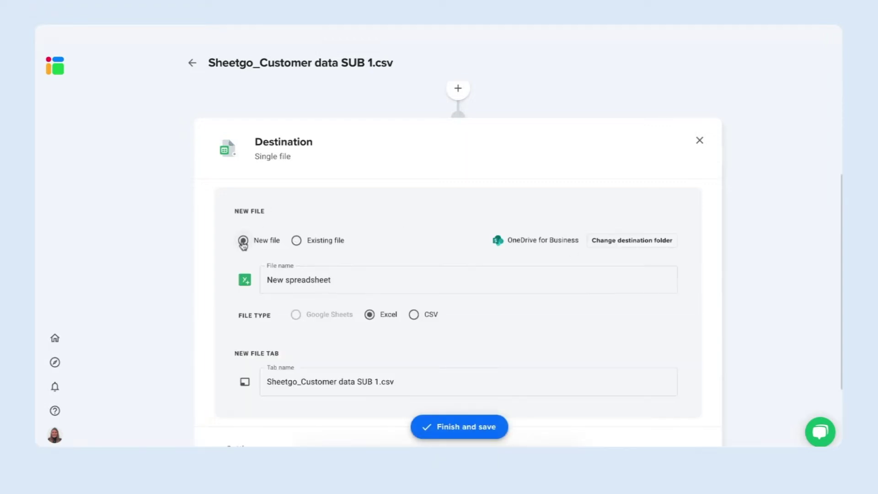
scroll(352, 277, down, 1)
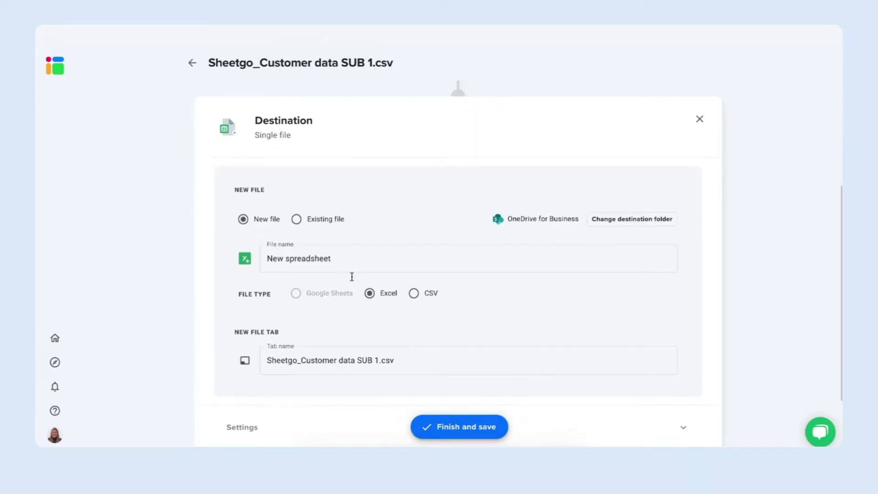
triple_click(341, 259)
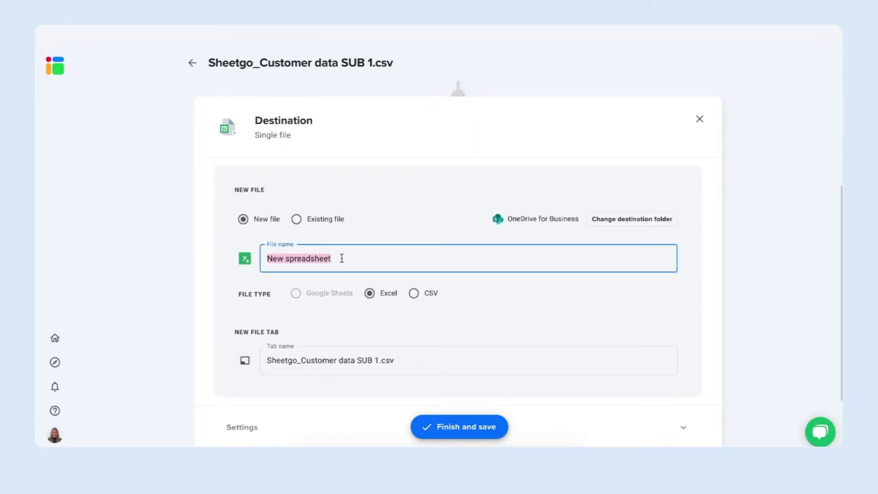
text(All customers)
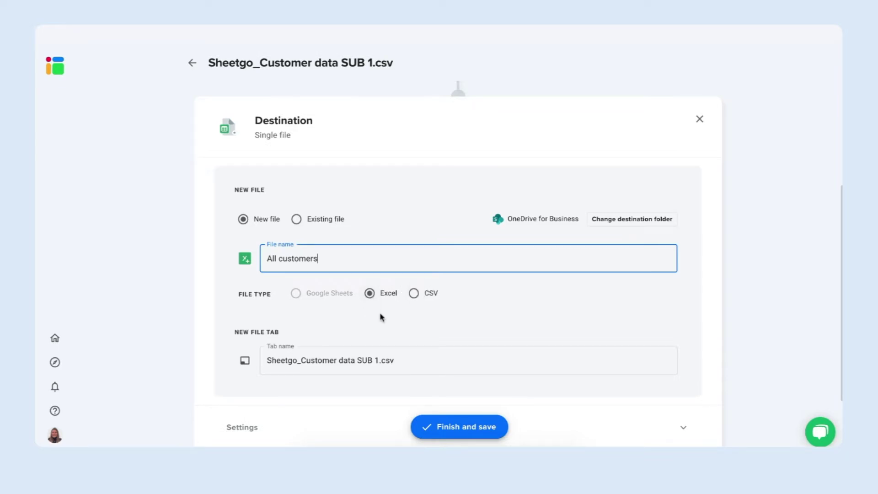
scroll(381, 318, down, 1)
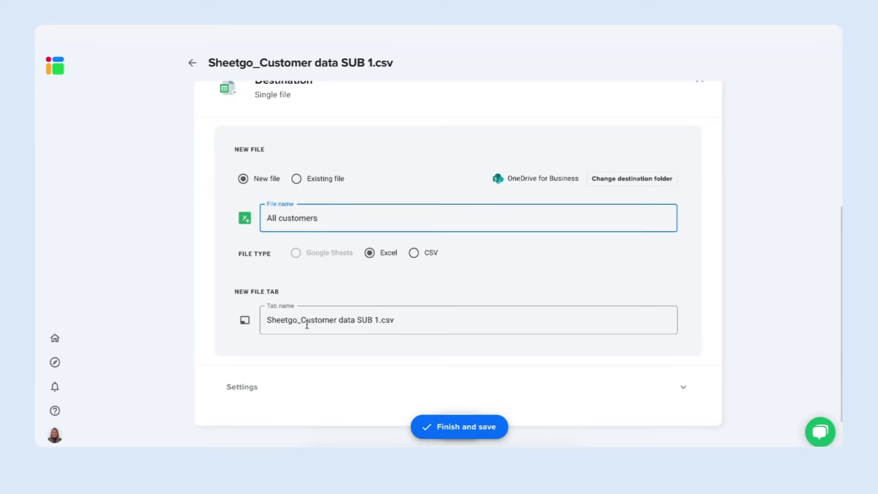
drag(424, 320, 230, 322)
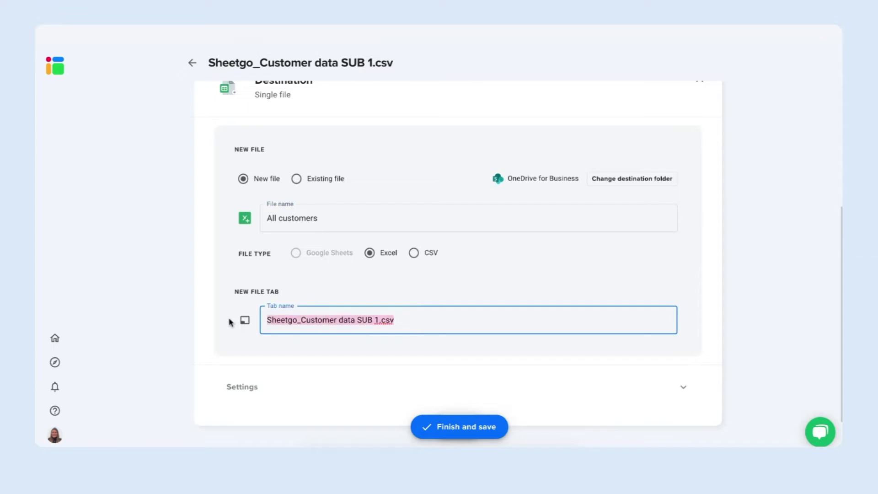
click(469, 318)
scroll(468, 318, down, 1)
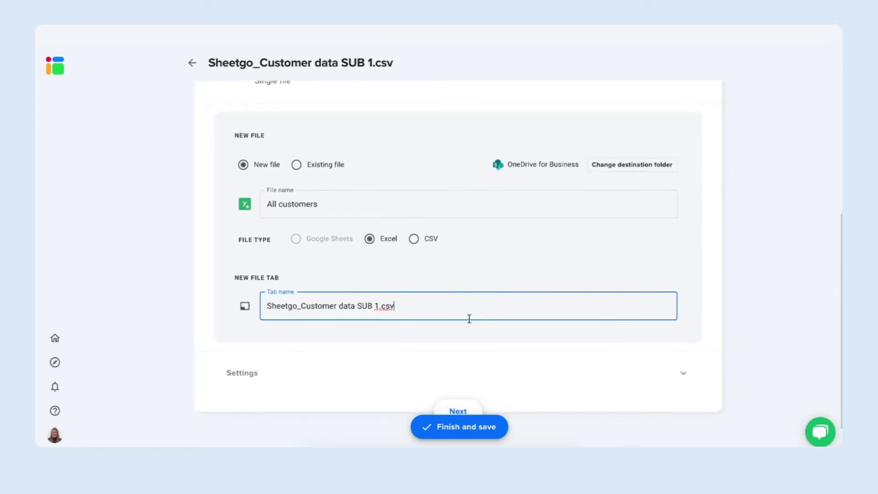
scroll(469, 322, down, 1)
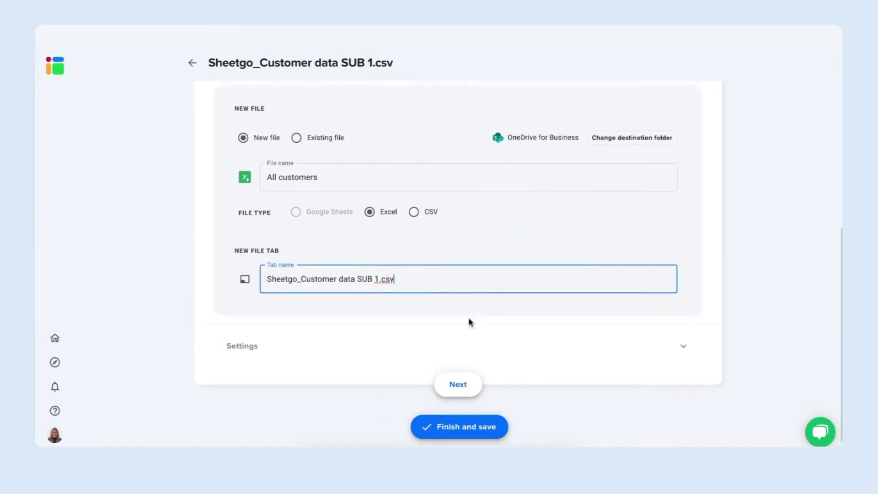
Step: Finish and save the workflow feeding the merge into All customers.xlsx
click(456, 385)
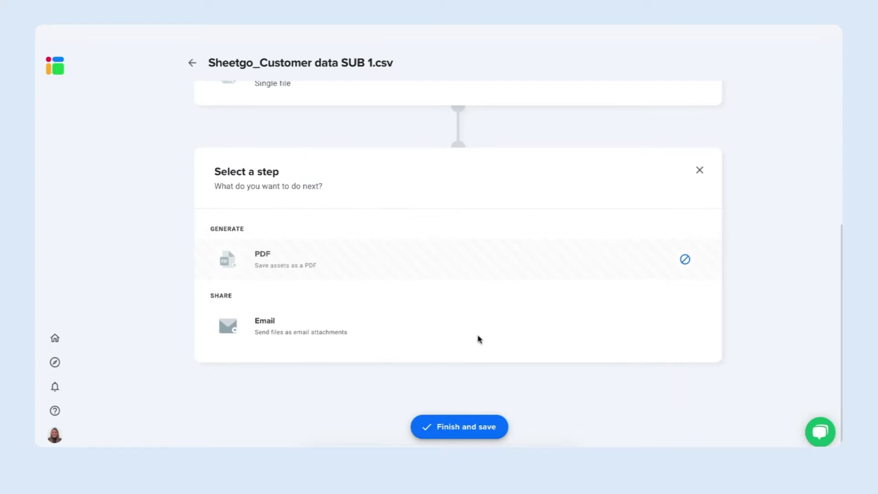
click(450, 429)
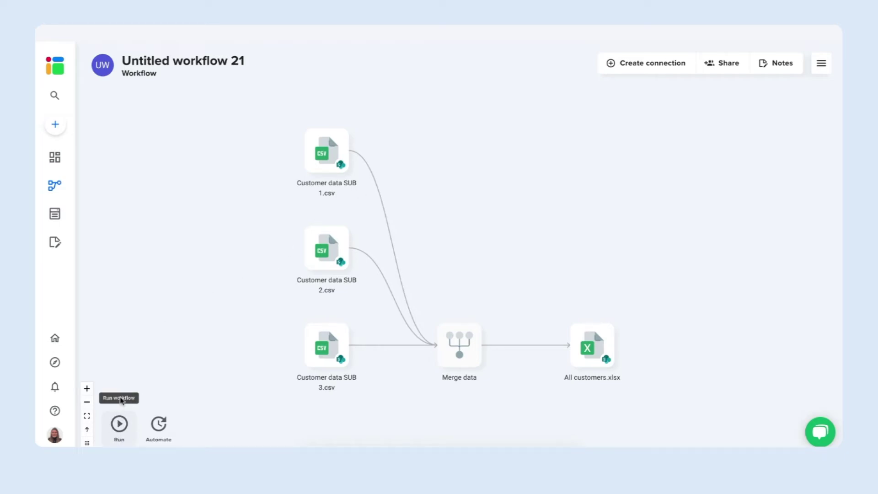
Step: Go to the saved workflow's Automate schedule settings
click(159, 425)
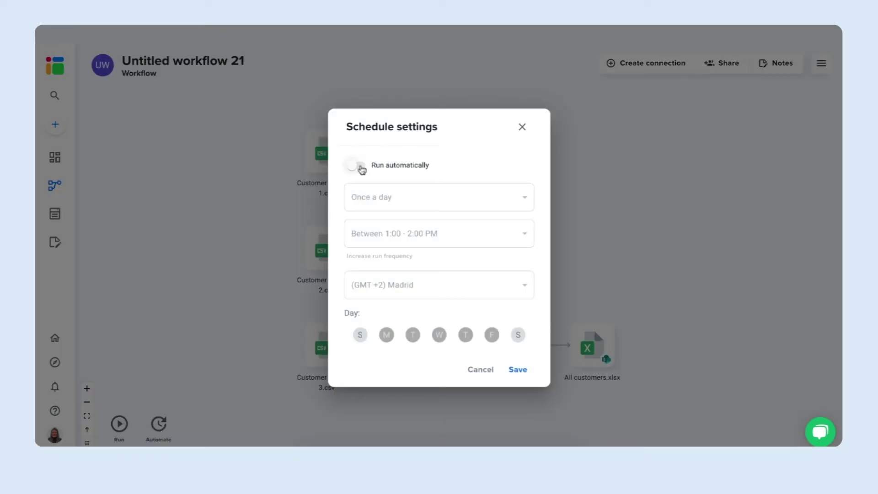
Step: Run the workflow automatically between 8:00 and 9:00 AM on Mondays only and save the schedule
click(360, 166)
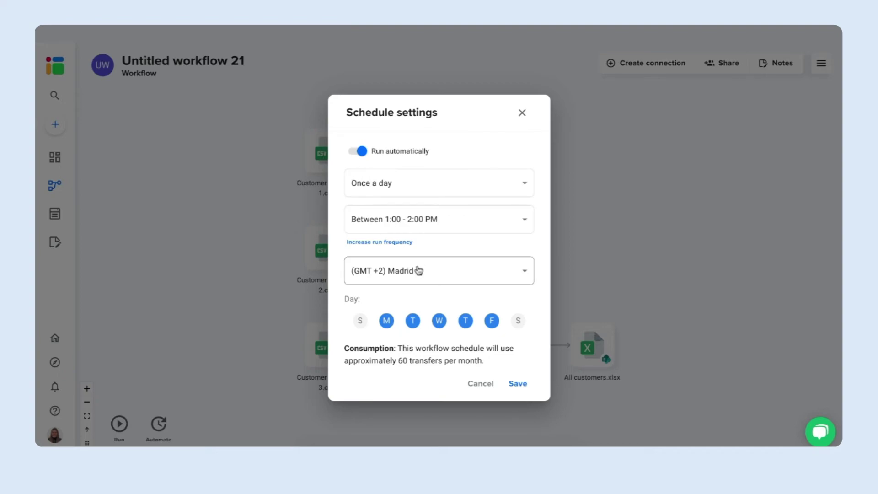
click(409, 219)
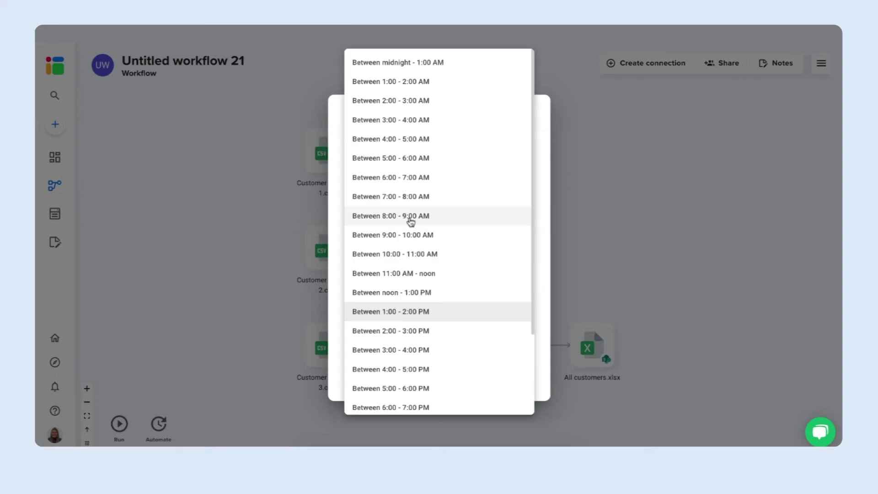
click(413, 216)
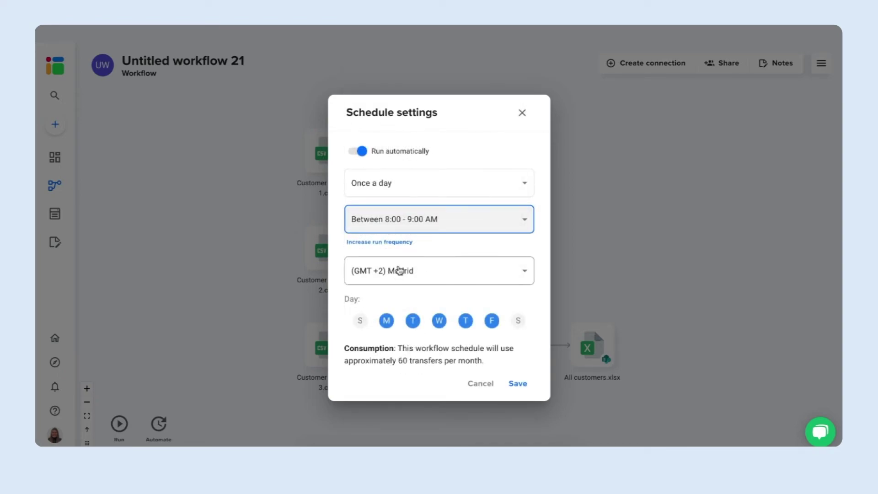
click(413, 323)
click(439, 321)
click(466, 320)
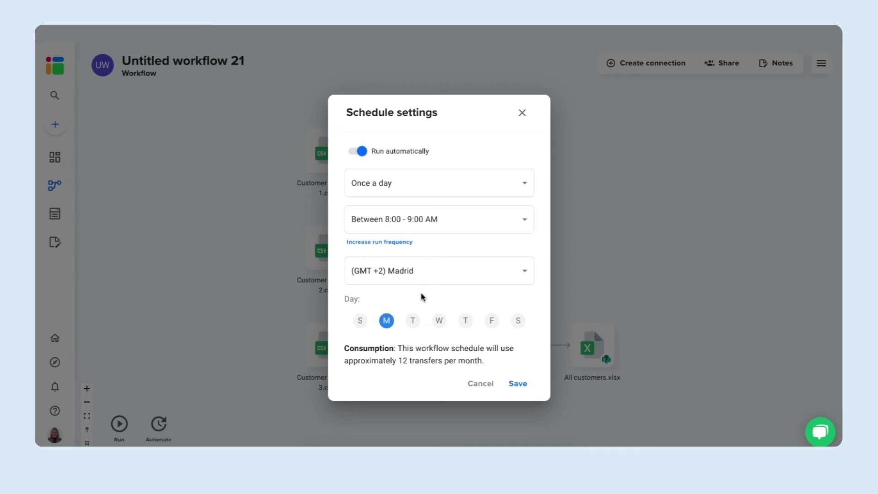
click(522, 386)
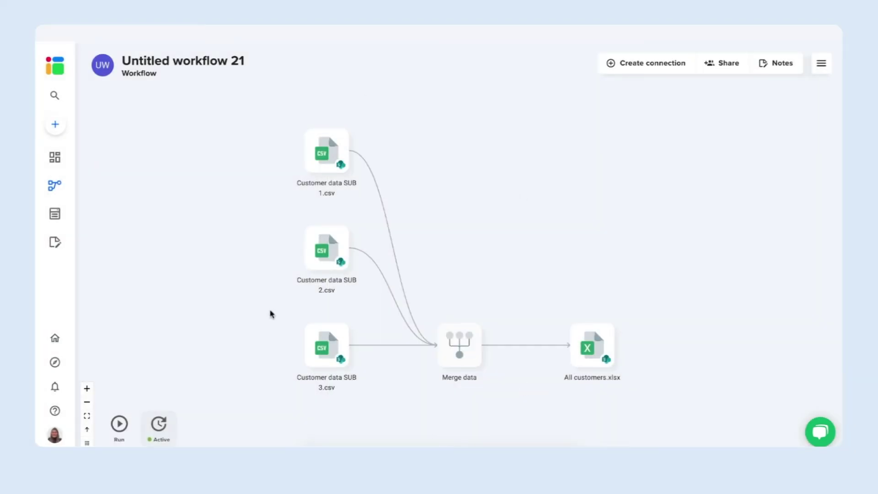
mouse_move(55, 156)
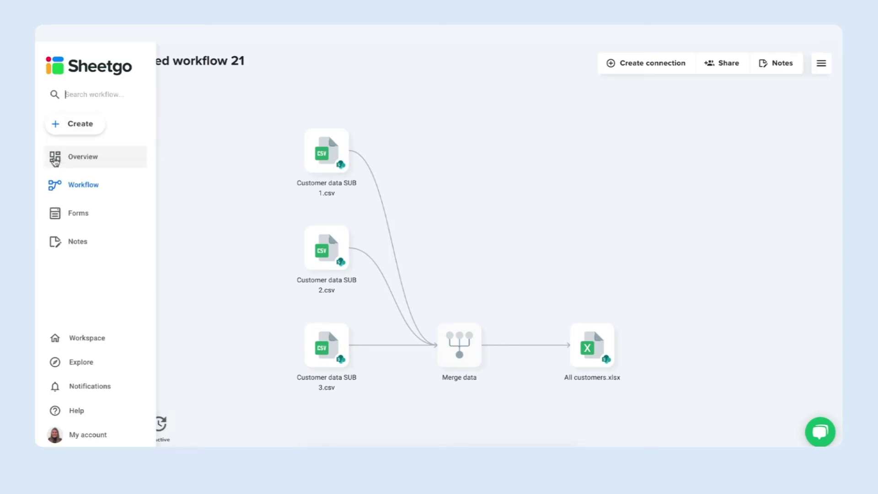
Step: Rename the workflow 'Customer data ALL' from the overview and review share settings unchanged
click(72, 154)
click(444, 108)
text(Custome)
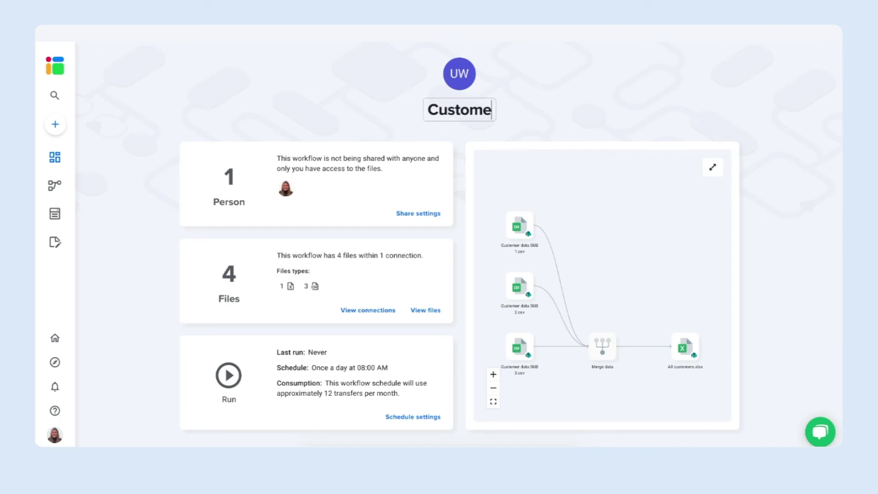
text(r data ALL)
key(Return)
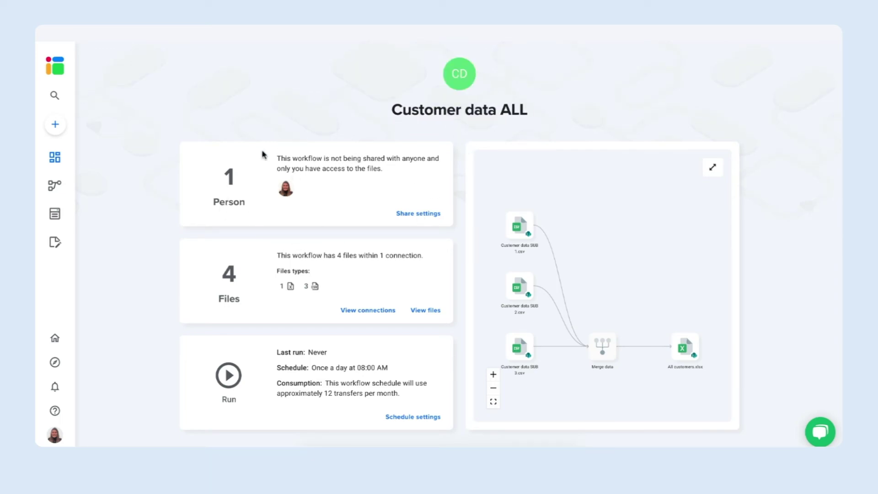
click(418, 215)
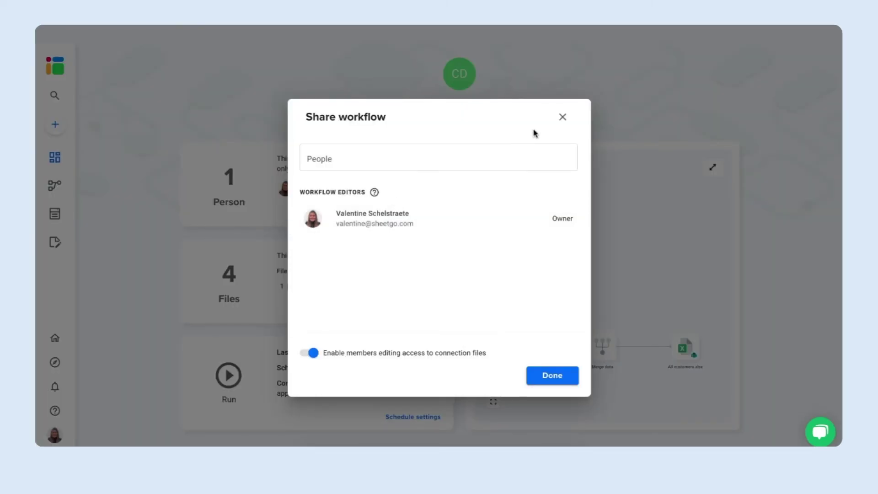
click(563, 117)
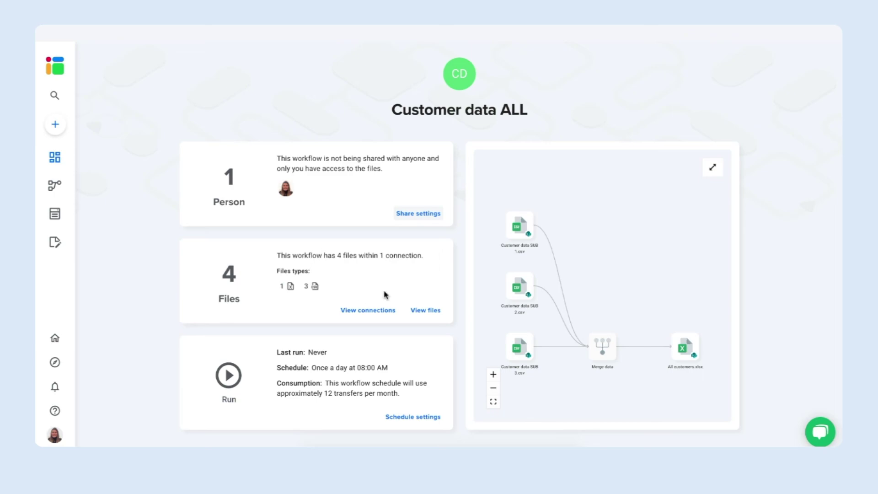